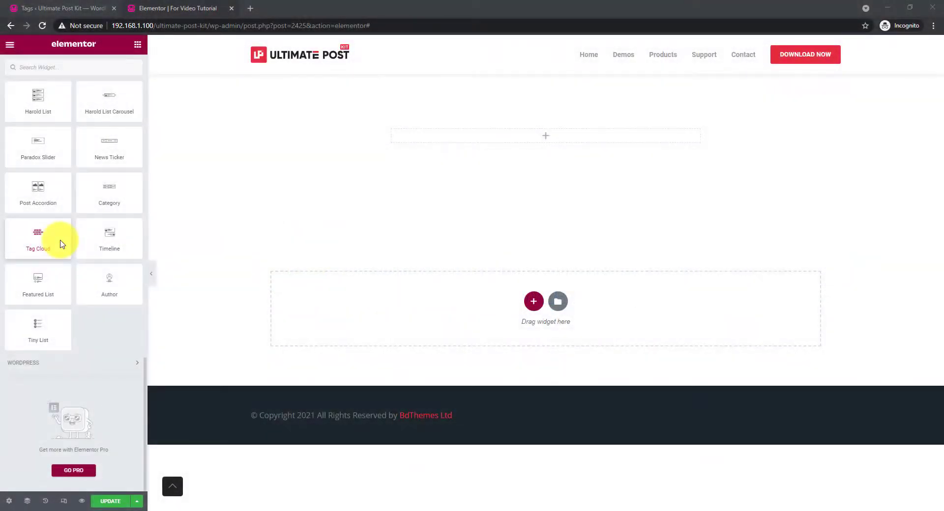
Drop a Tag Cloud widget into the empty section, listing 24 tags with post counts.
{"action": "left_click_drag", "start_coordinate": [62, 244], "coordinate": [575, 139]}
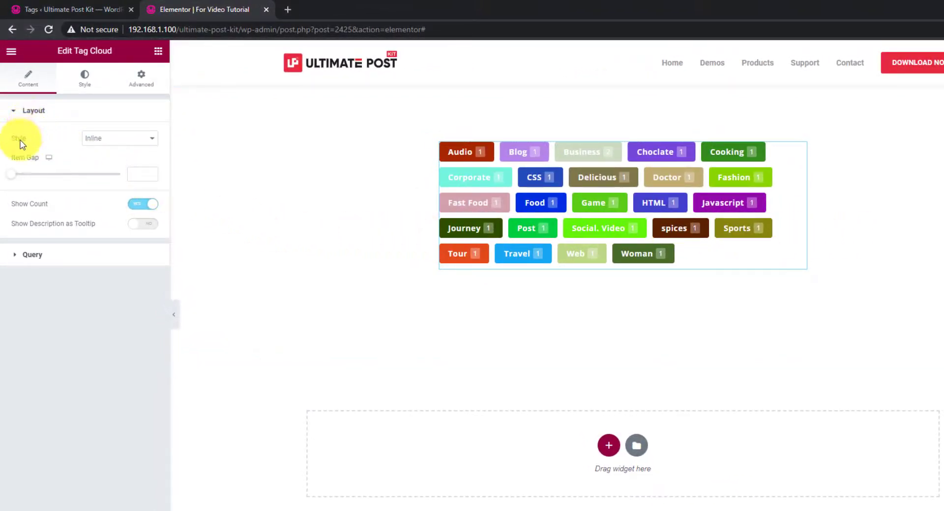
Switch the Tag Cloud style to Grid and set it to 4 columns.
{"action": "left_click", "coordinate": [115, 140]}
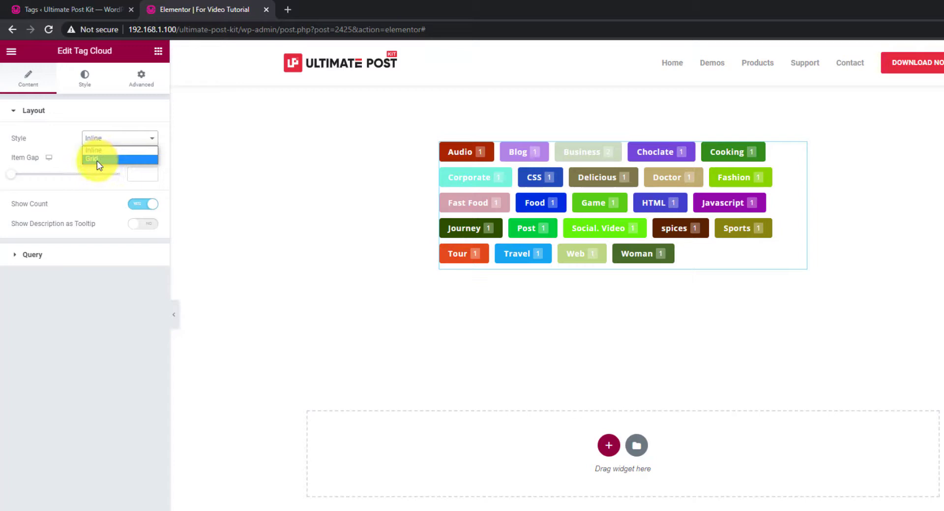
{"action": "left_click", "coordinate": [104, 159]}
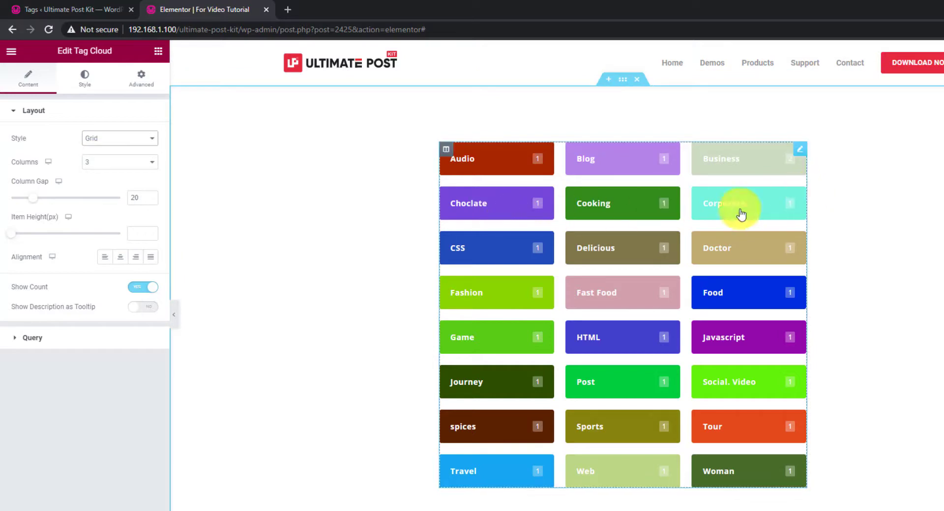
{"action": "left_click", "coordinate": [122, 163]}
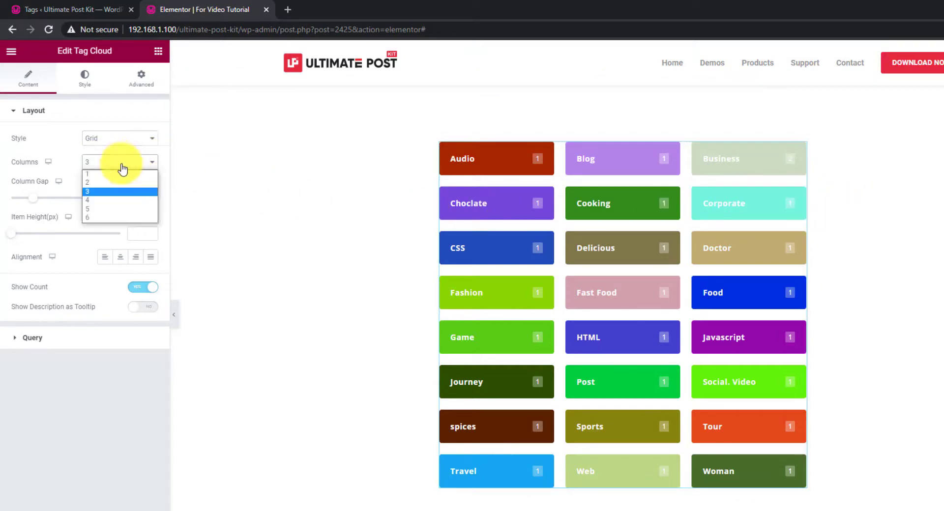
{"action": "left_click", "coordinate": [108, 203]}
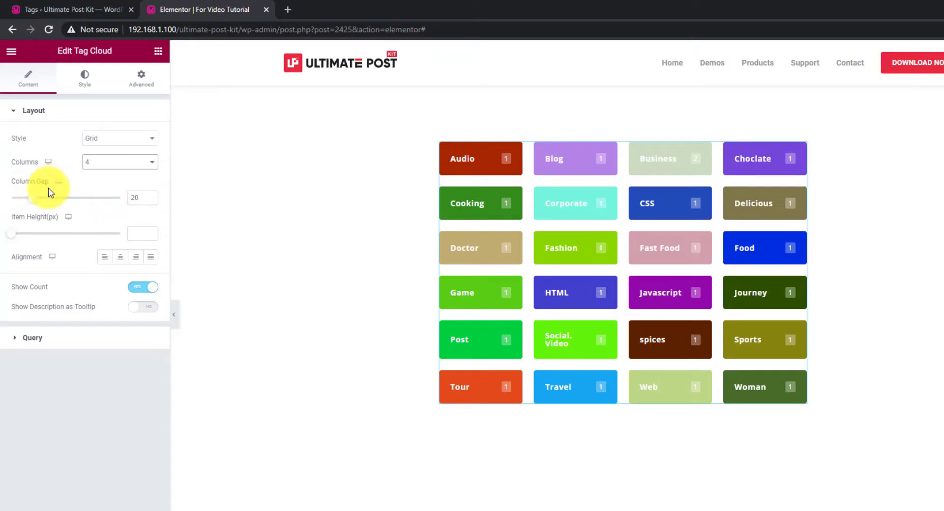
Keep the column gap at 20 and raise the tag item height to 50 px.
{"action": "mouse_move", "coordinate": [36, 204]}
{"action": "left_mouse_down"}
{"action": "mouse_move", "coordinate": [58, 202]}
{"action": "mouse_move", "coordinate": [37, 203]}
{"action": "left_mouse_up"}
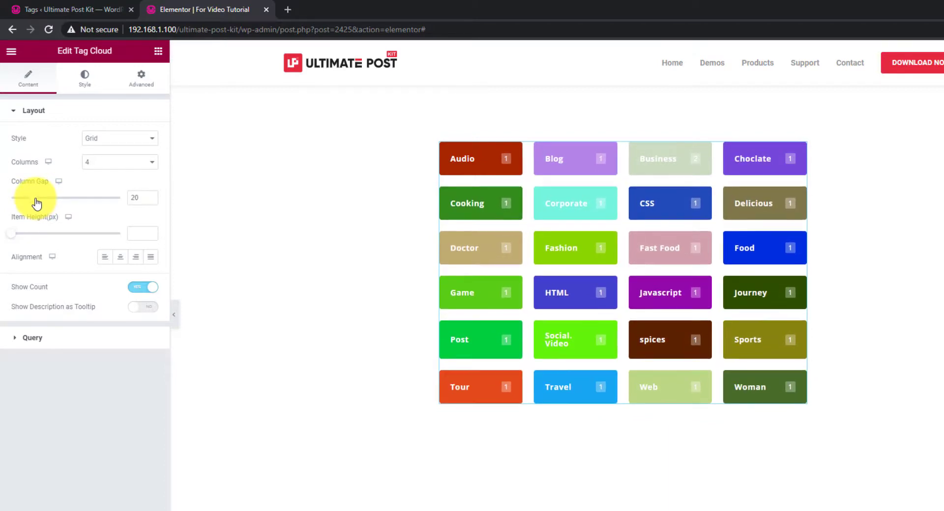
{"action": "left_click_drag", "start_coordinate": [36, 202], "coordinate": [36, 202]}
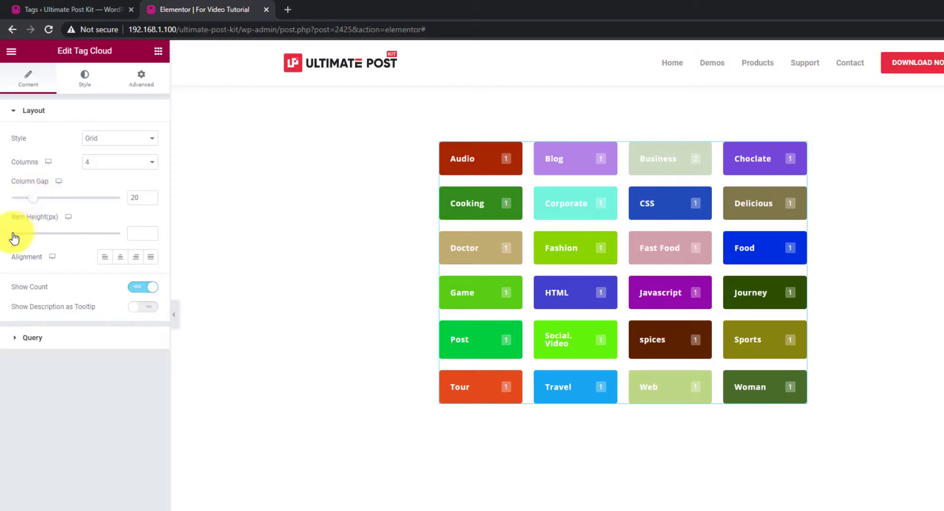
{"action": "left_click_drag", "start_coordinate": [13, 236], "coordinate": [2, 216]}
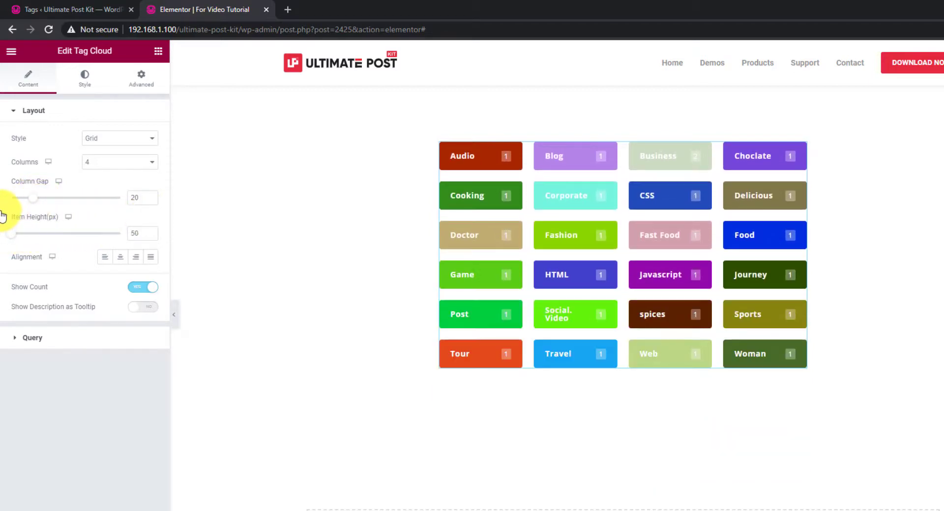
Try Left and Right tile alignment, settling on Justify.
{"action": "left_click", "coordinate": [102, 259]}
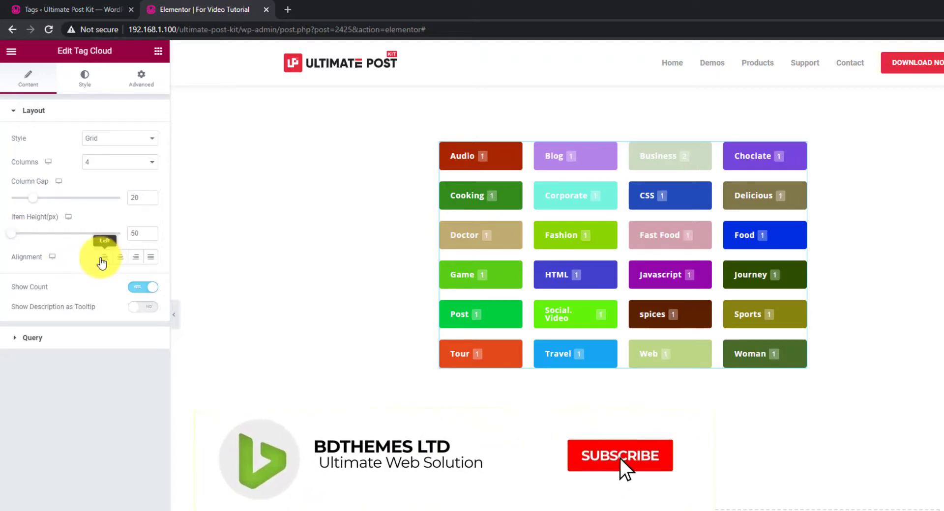
{"action": "left_click", "coordinate": [135, 261]}
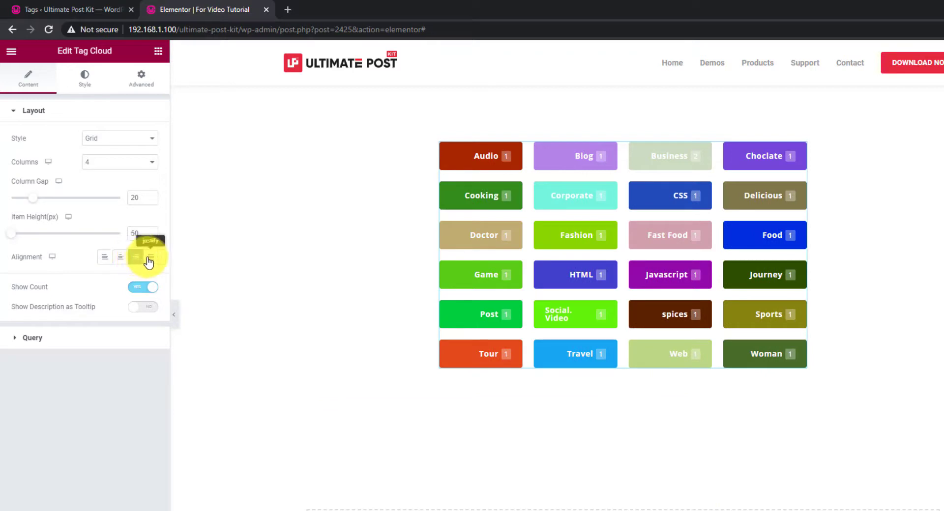
{"action": "left_click", "coordinate": [150, 262]}
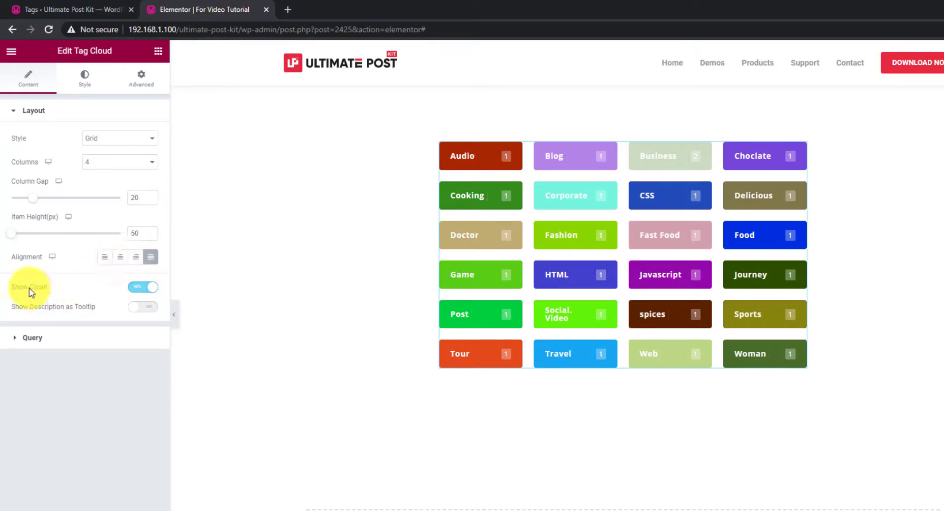
{"action": "left_click", "coordinate": [136, 291]}
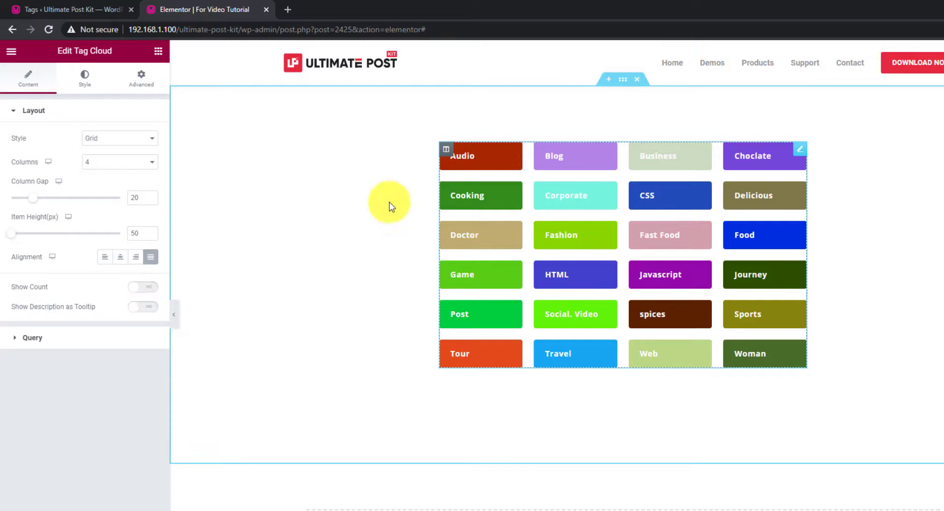
{"action": "left_click", "coordinate": [152, 290]}
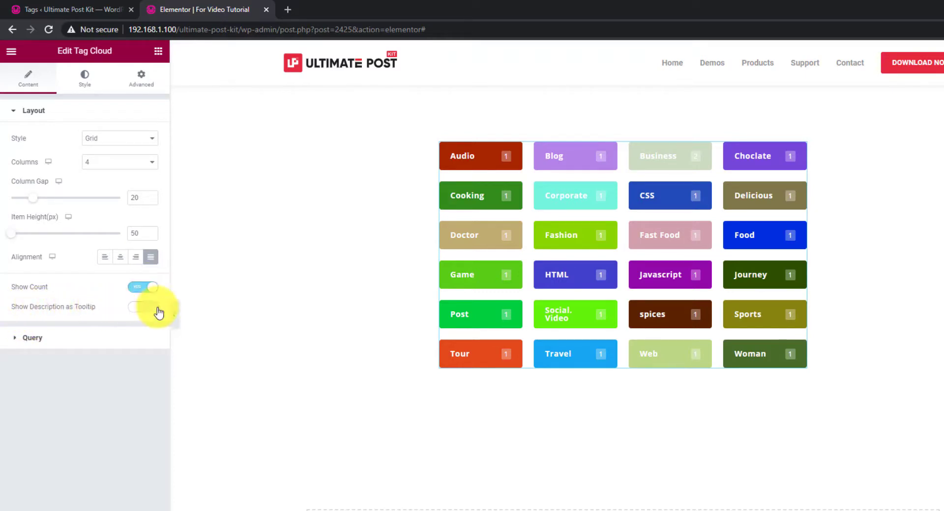
{"action": "left_click", "coordinate": [142, 307]}
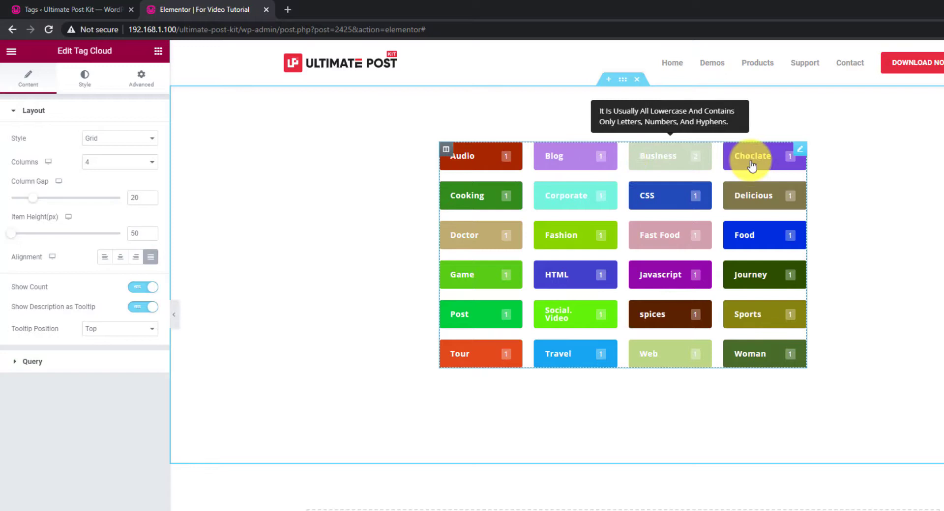
{"action": "mouse_move", "coordinate": [664, 168]}
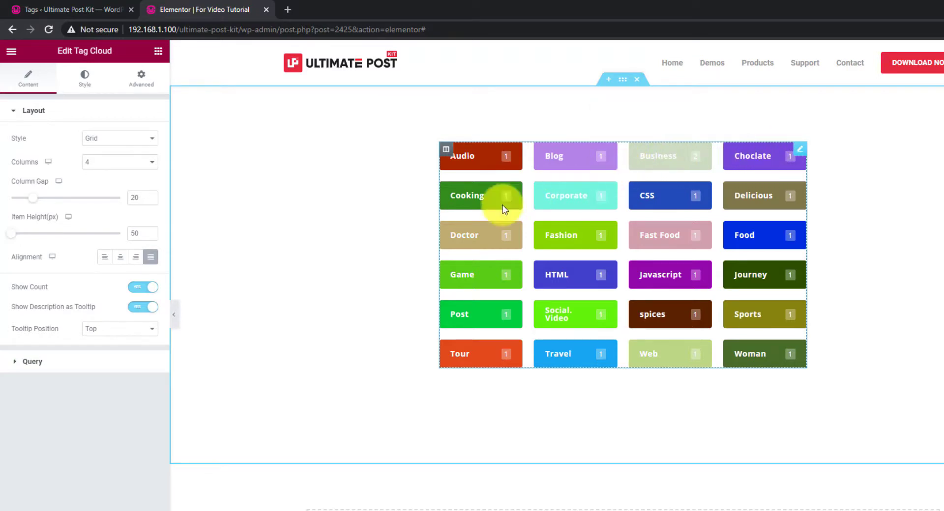
{"action": "left_click", "coordinate": [114, 332]}
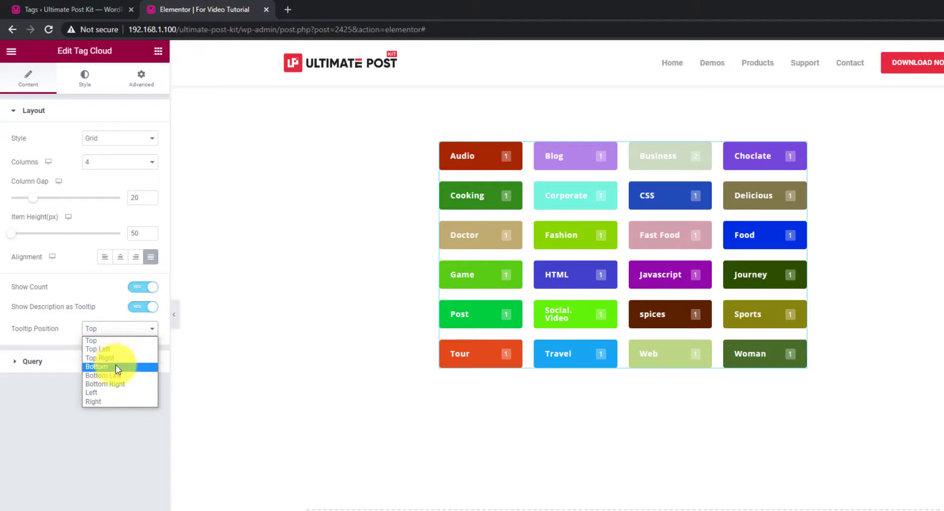
{"action": "left_click", "coordinate": [109, 393]}
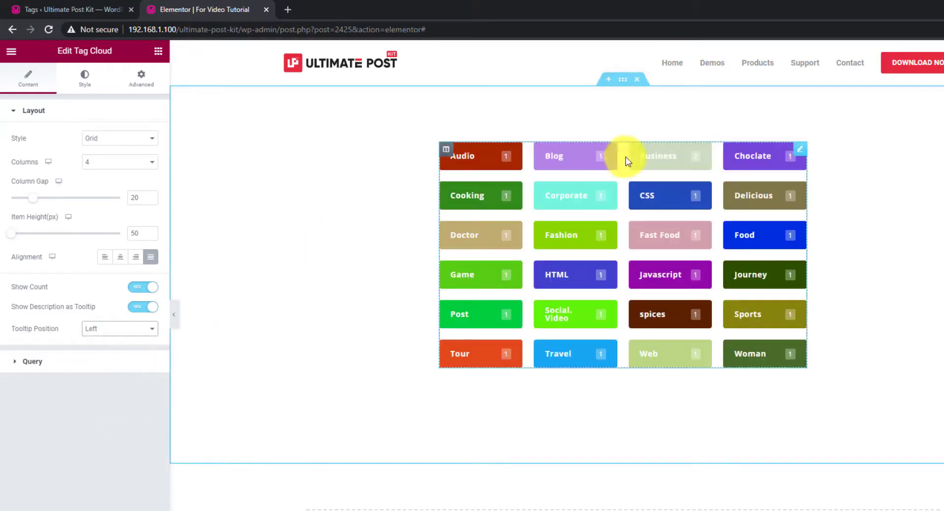
{"action": "left_click", "coordinate": [143, 308]}
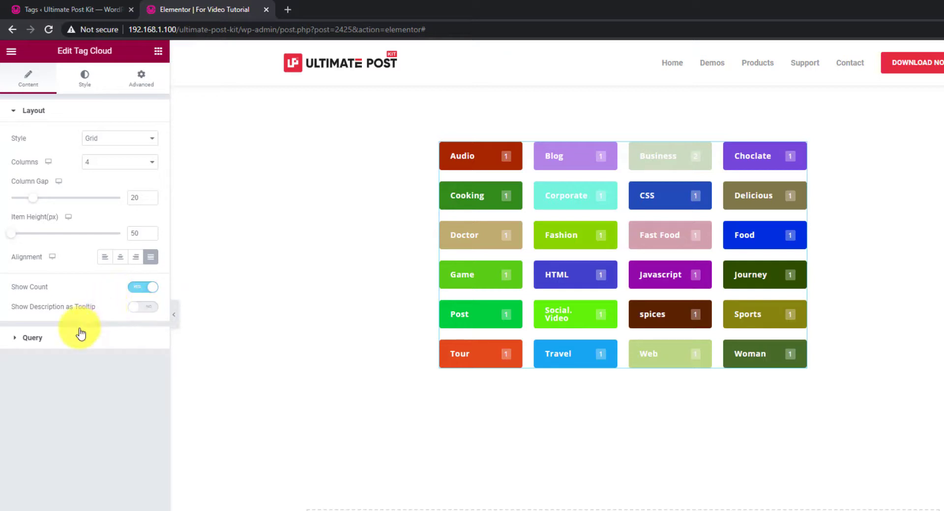
Set the grid to 3 columns and clear the Query item limit so all 24 tags show.
{"action": "left_click", "coordinate": [114, 166]}
{"action": "left_click", "coordinate": [104, 192]}
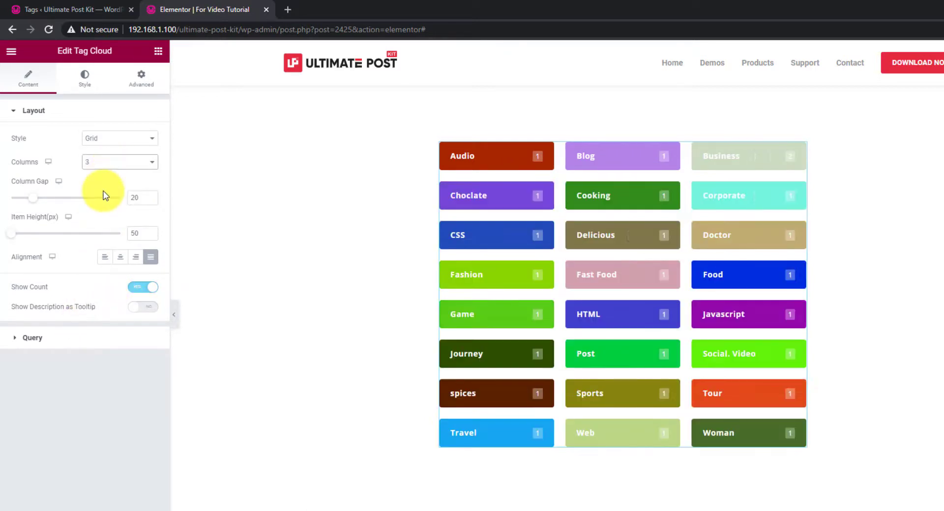
{"action": "left_click", "coordinate": [45, 341]}
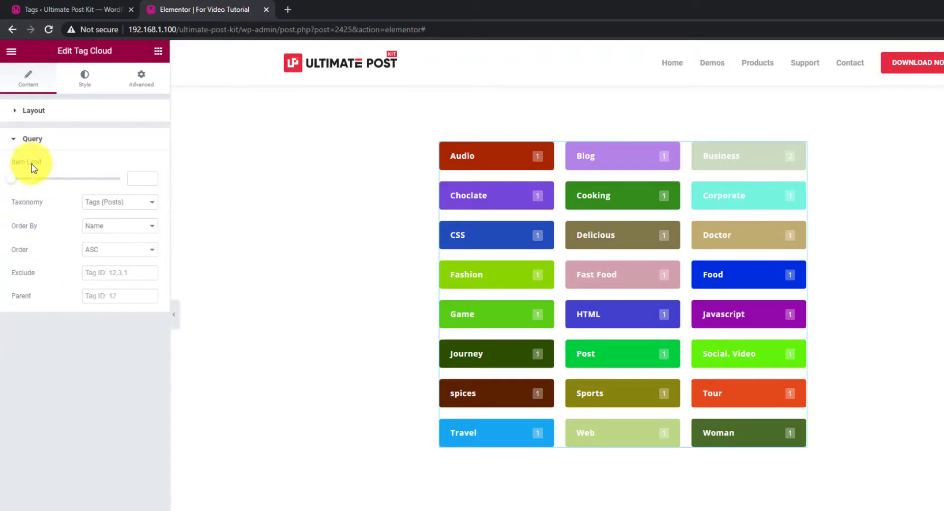
{"action": "left_click_drag", "start_coordinate": [12, 179], "coordinate": [21, 180]}
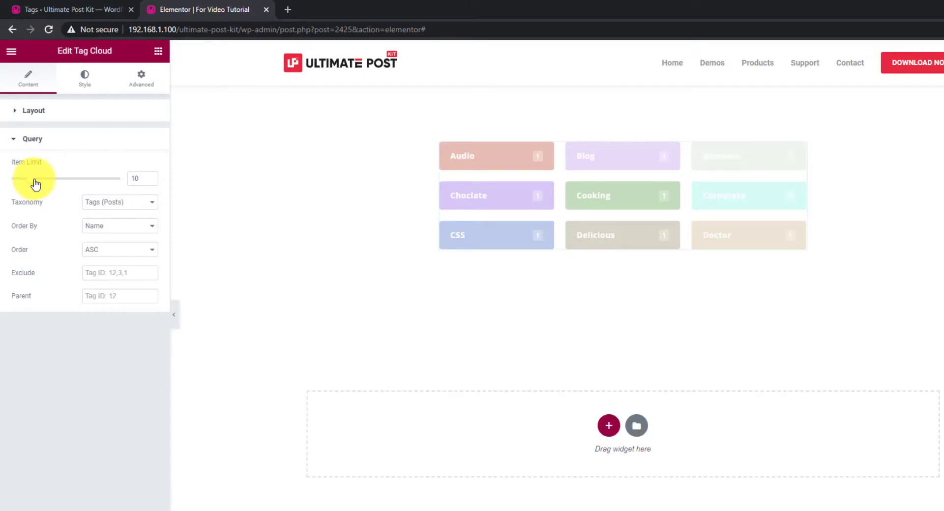
{"action": "double_click", "coordinate": [131, 179]}
{"action": "key", "text": "BackSpace"}
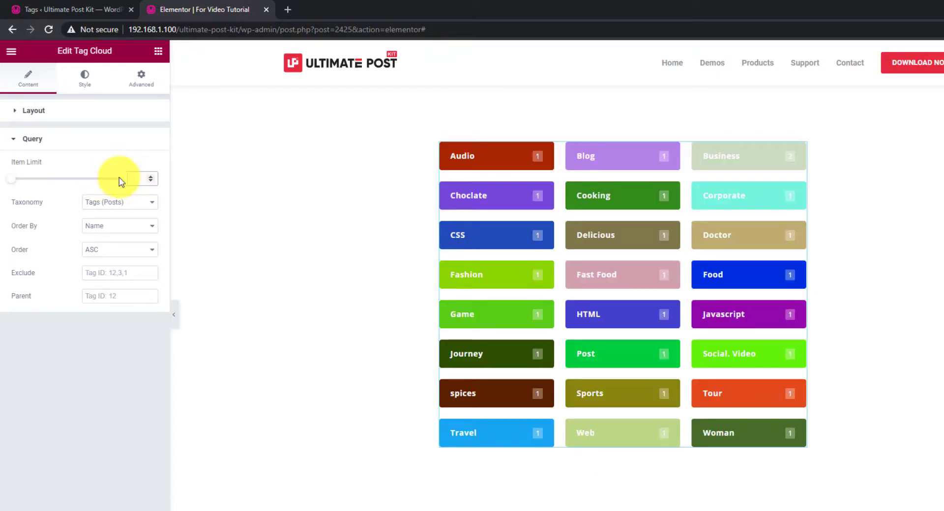
{"action": "left_click", "coordinate": [118, 203]}
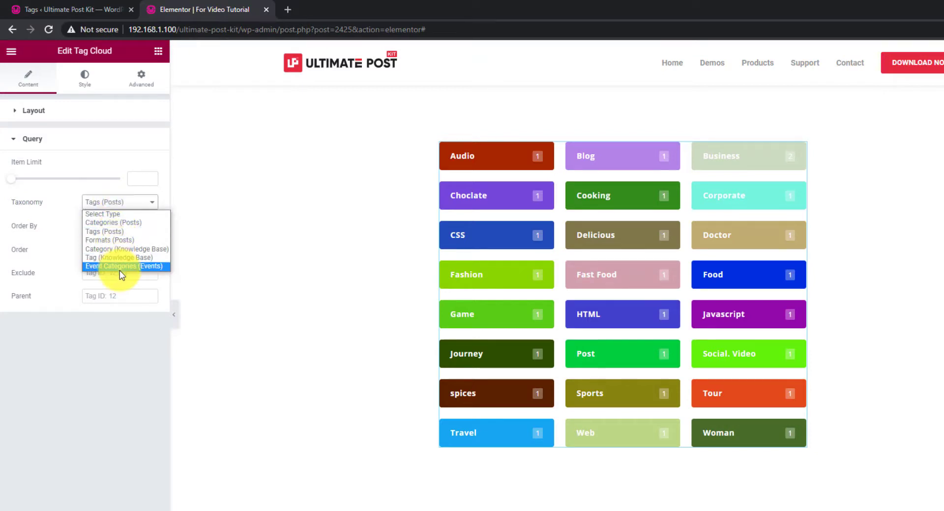
{"action": "left_click", "coordinate": [121, 249]}
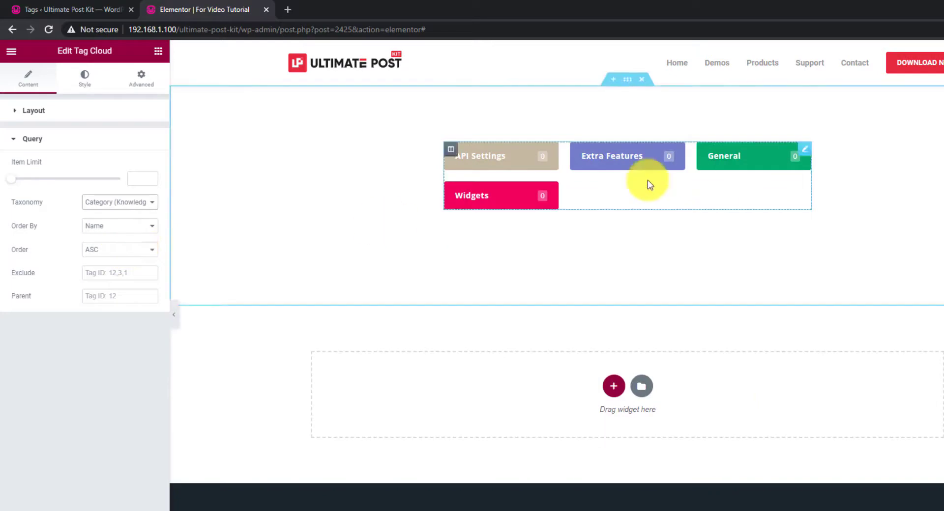
{"action": "left_click", "coordinate": [121, 202]}
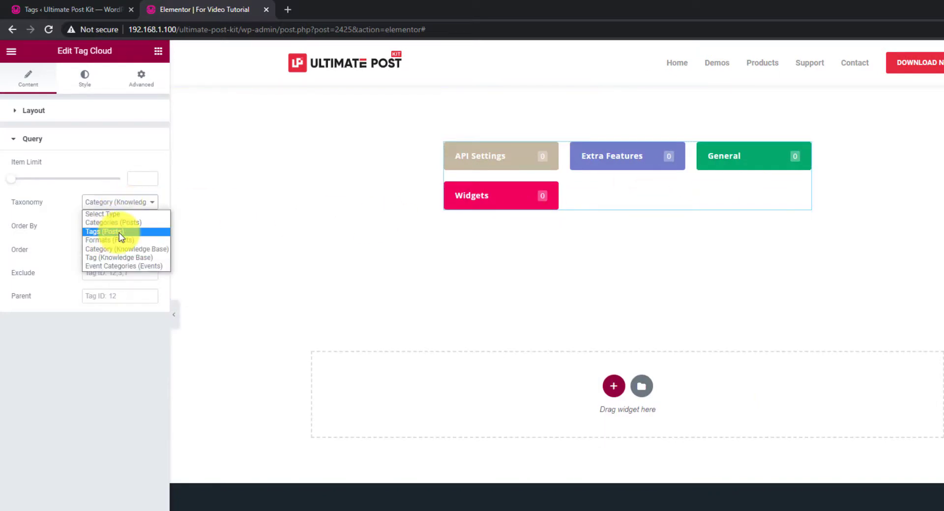
{"action": "left_click", "coordinate": [119, 232]}
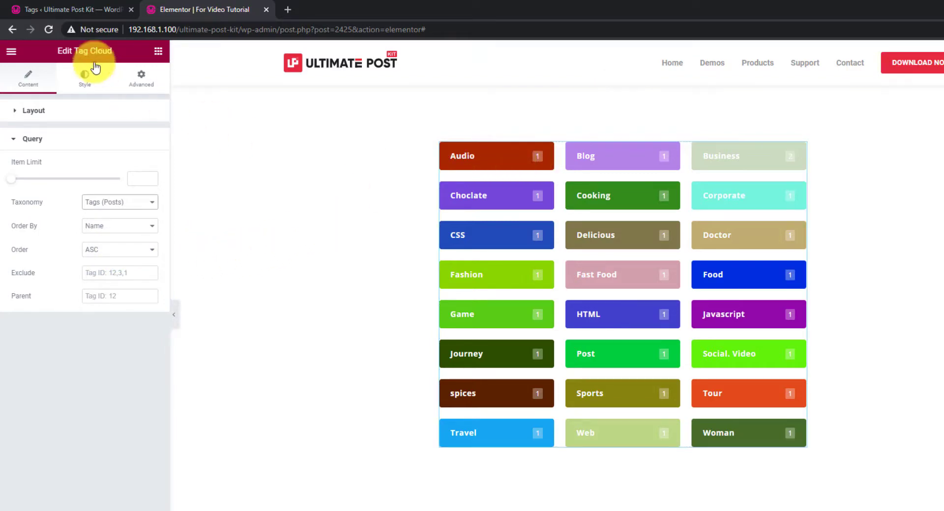
Open the Audio tag's edit page from Posts > Tags in a new tab, noting tag ID 70.
{"action": "left_click", "coordinate": [68, 7]}
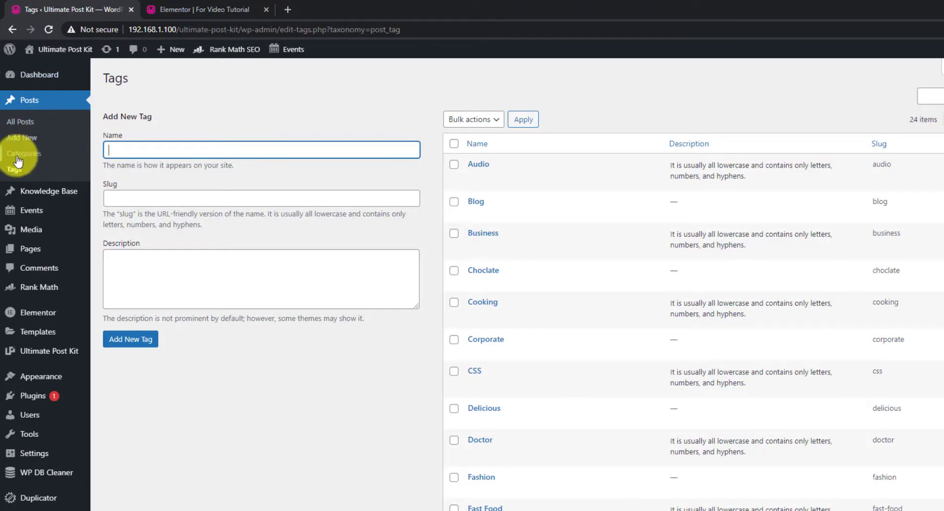
{"action": "mouse_move", "coordinate": [485, 170]}
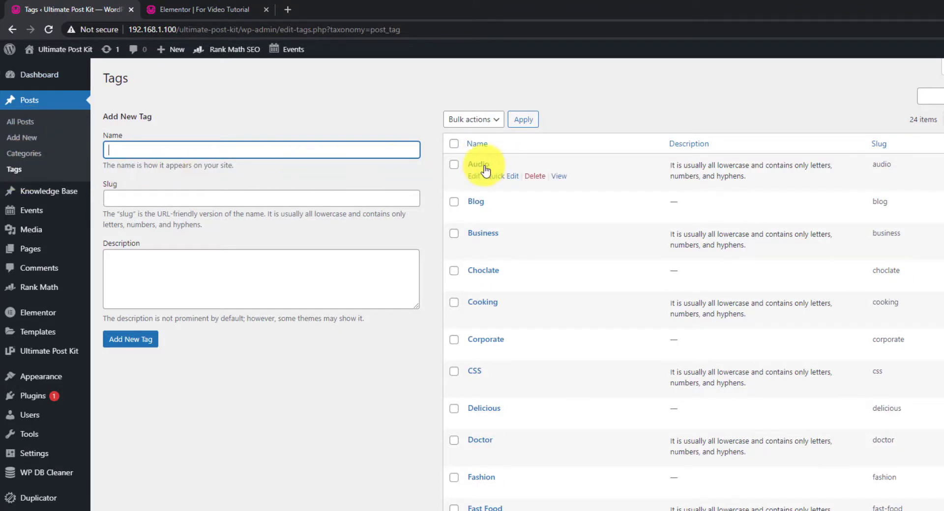
{"action": "right_click", "coordinate": [474, 177]}
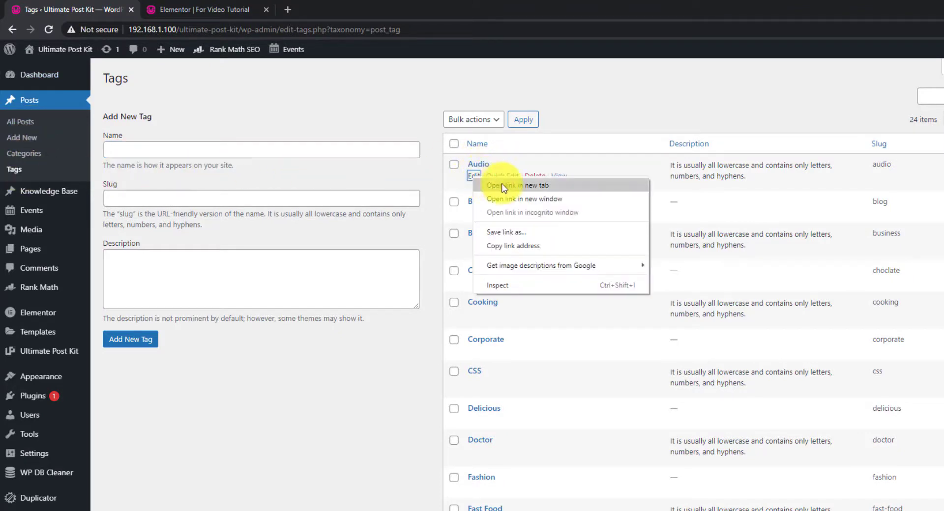
{"action": "left_click", "coordinate": [506, 187]}
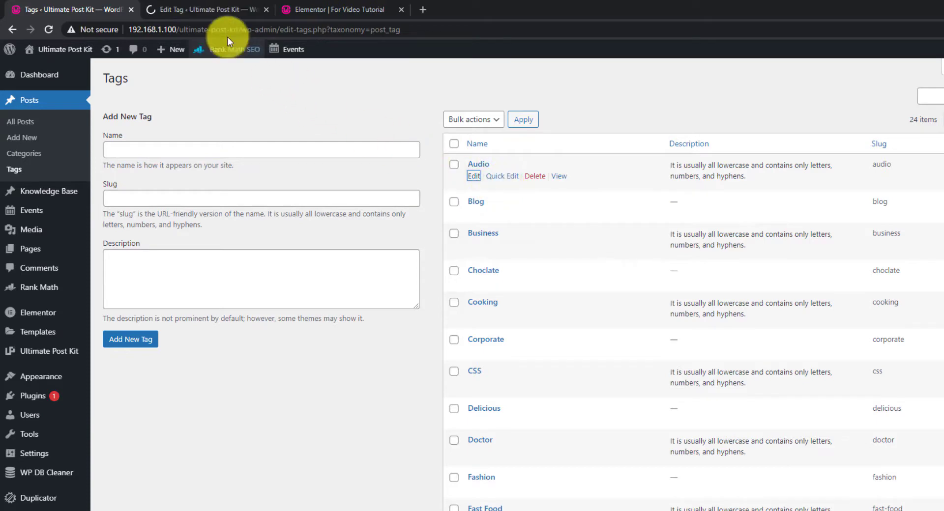
{"action": "left_click", "coordinate": [221, 7]}
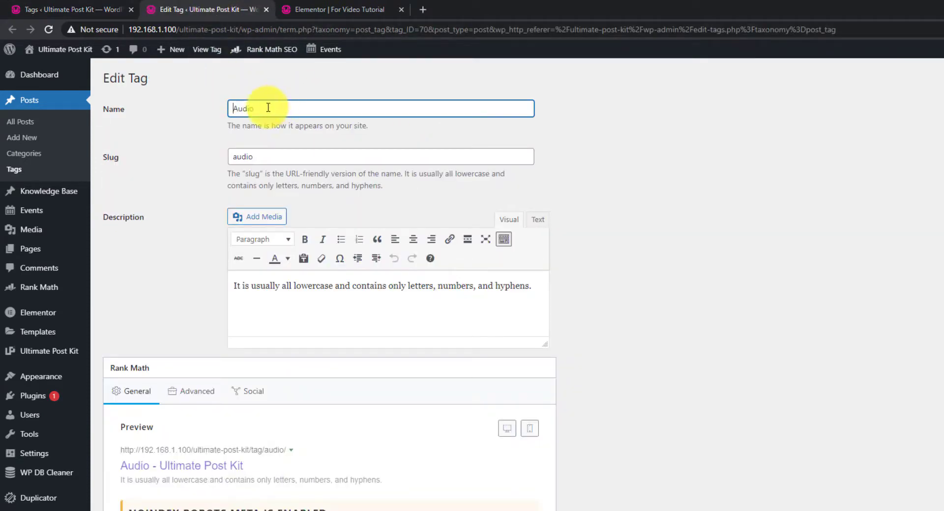
{"action": "double_click", "coordinate": [424, 29]}
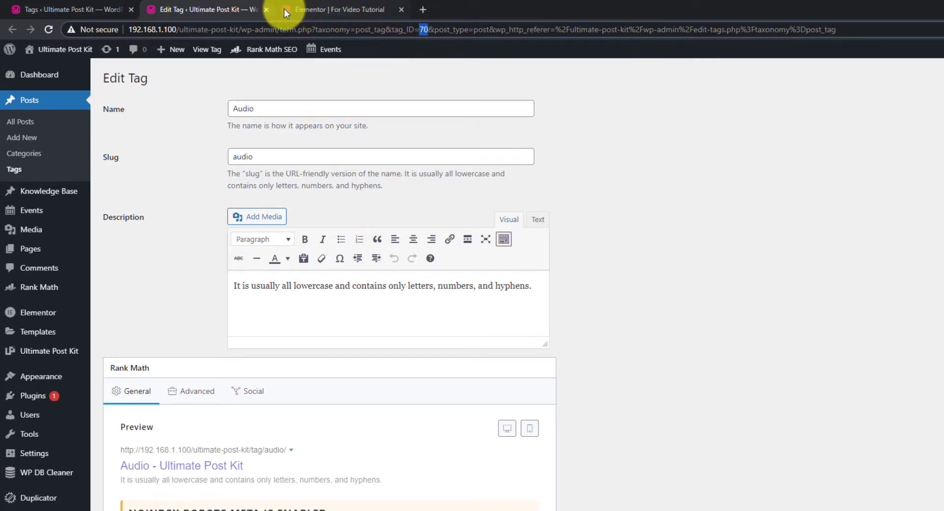
{"action": "left_click", "coordinate": [331, 6]}
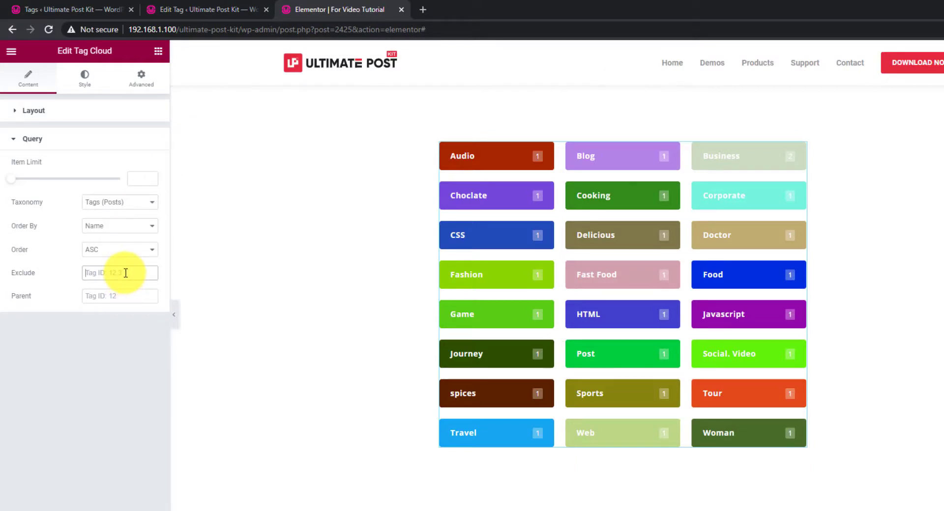
{"action": "type", "text": "70"}
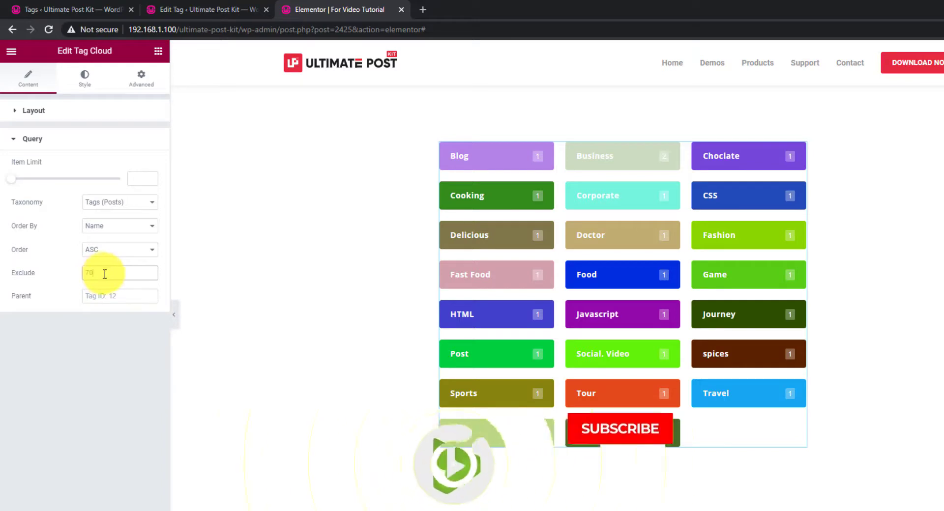
{"action": "left_click_drag", "start_coordinate": [100, 273], "coordinate": [72, 274]}
{"action": "key", "text": "BackSpace"}
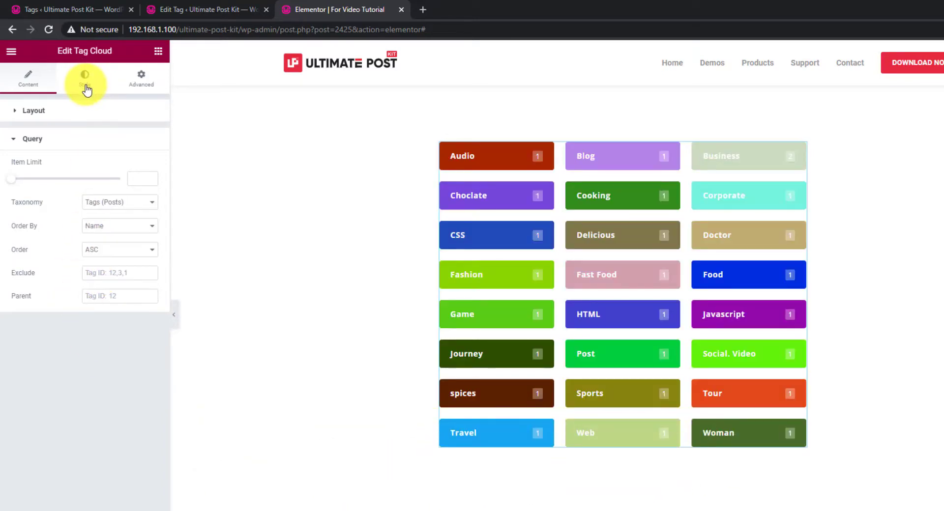
In Style, try a red Classic then Gradient single background, then turn Single Background off.
{"action": "left_click", "coordinate": [87, 88]}
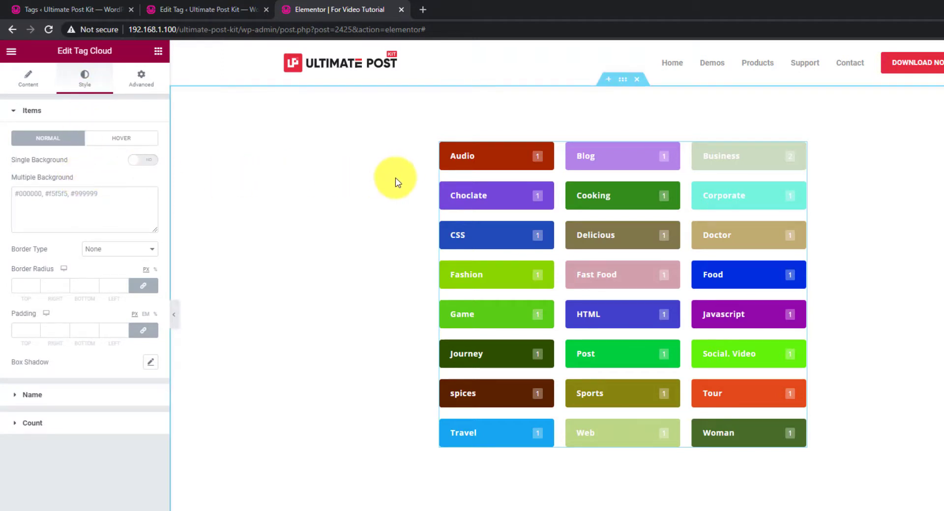
{"action": "left_click", "coordinate": [145, 159]}
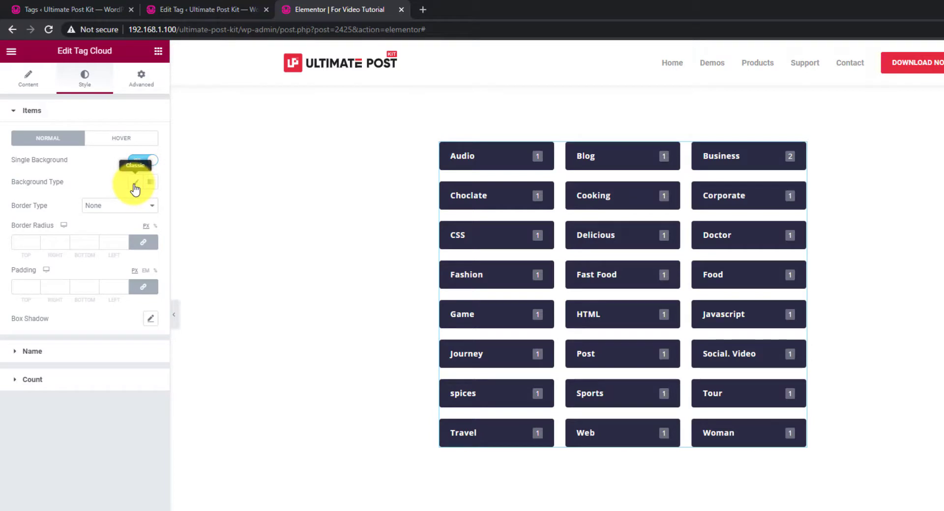
{"action": "left_click", "coordinate": [134, 184]}
{"action": "left_click", "coordinate": [151, 206]}
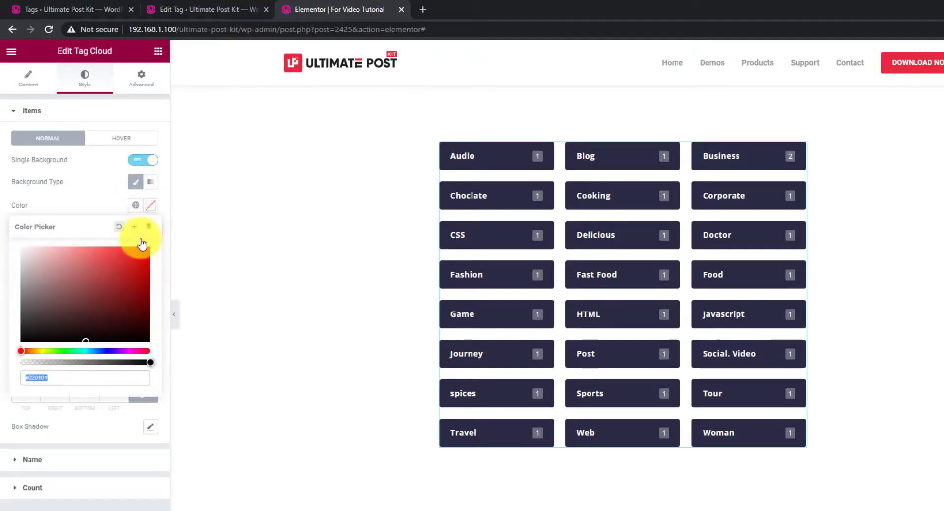
{"action": "left_click_drag", "start_coordinate": [142, 248], "coordinate": [157, 253]}
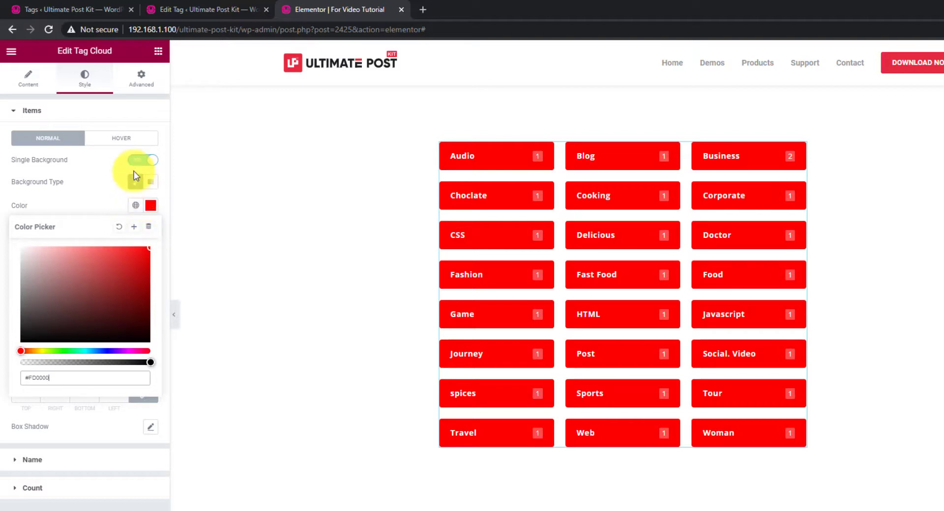
{"action": "left_click", "coordinate": [150, 187]}
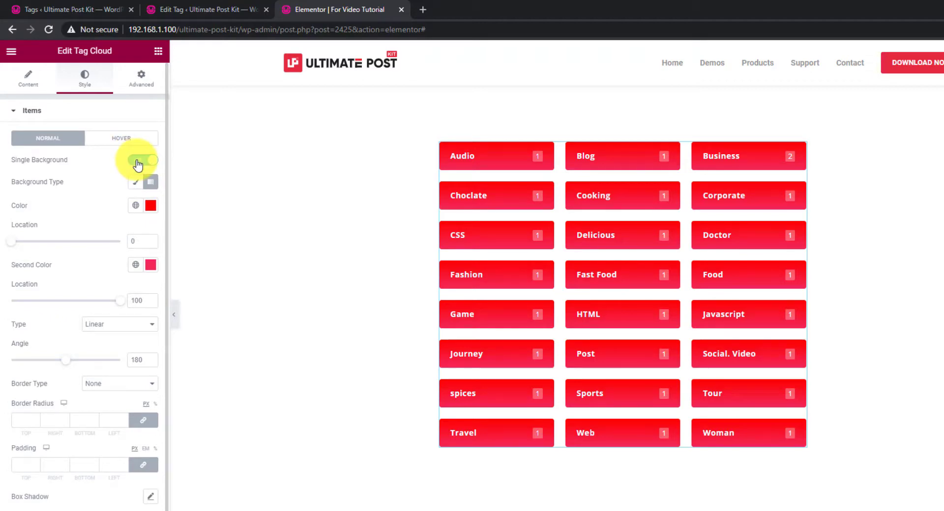
{"action": "left_click", "coordinate": [140, 160]}
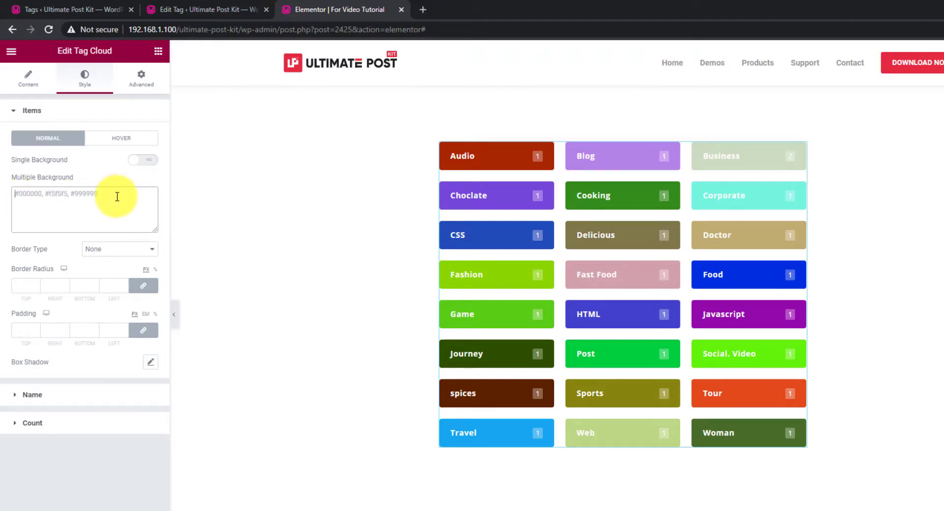
{"action": "left_click", "coordinate": [46, 203]}
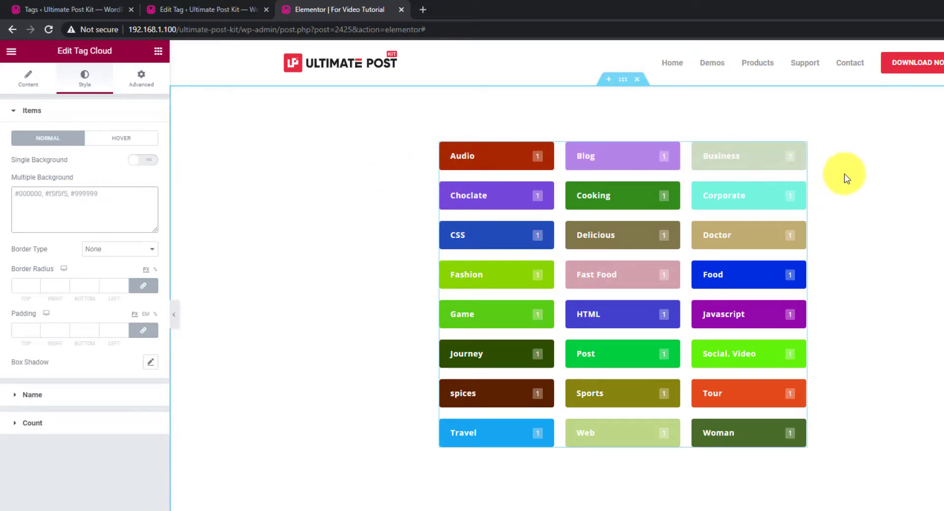
{"action": "left_click", "coordinate": [126, 256]}
{"action": "left_click", "coordinate": [110, 271]}
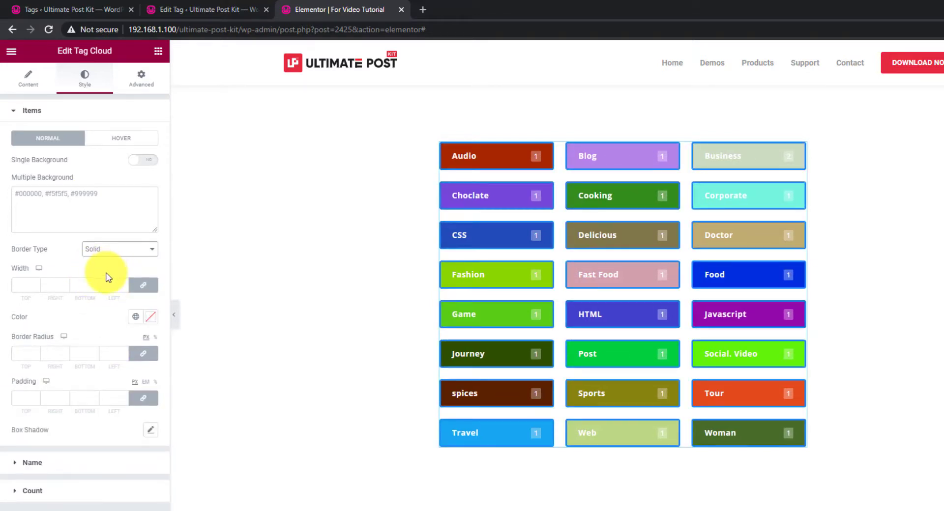
{"action": "left_click", "coordinate": [25, 287]}
{"action": "type", "text": "2"}
{"action": "left_click", "coordinate": [151, 317]}
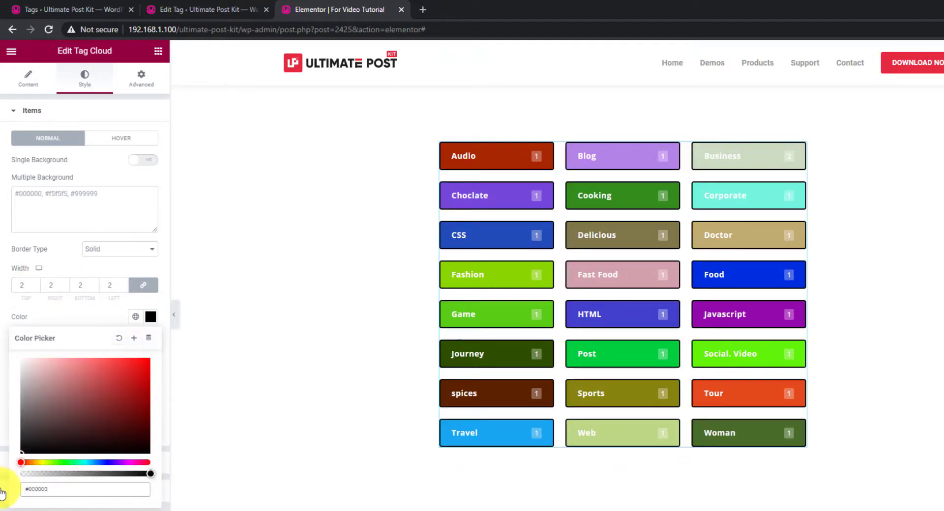
{"action": "left_click", "coordinate": [111, 249]}
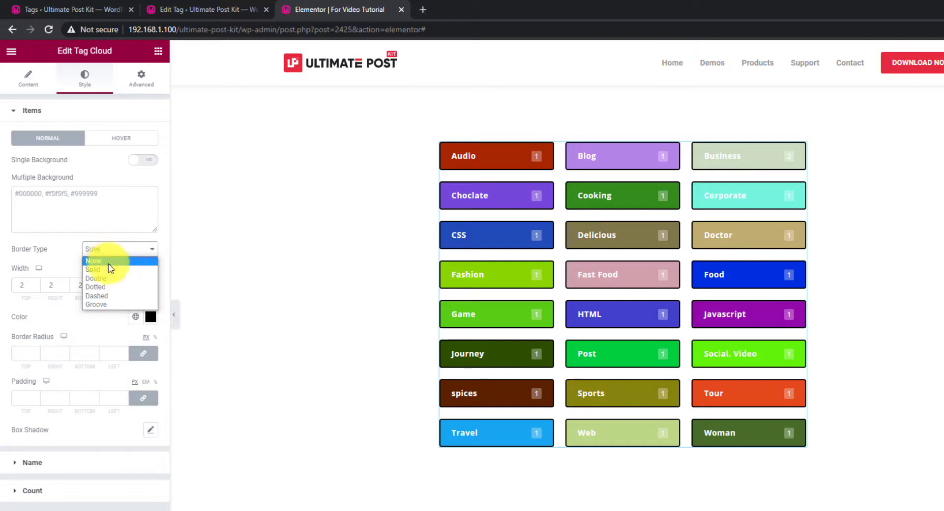
{"action": "left_click", "coordinate": [108, 263]}
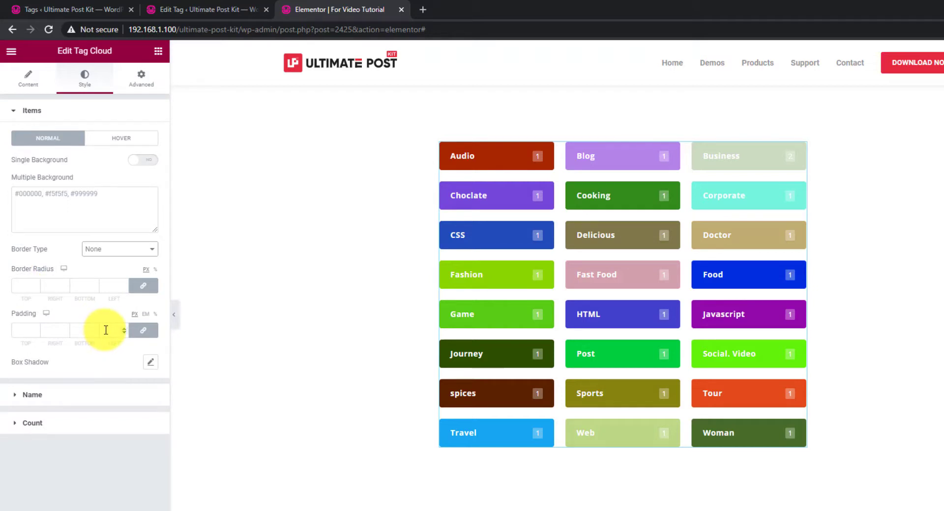
Set the tag name colour to white (#FFFFFF) under Style > Name.
{"action": "left_click", "coordinate": [83, 402]}
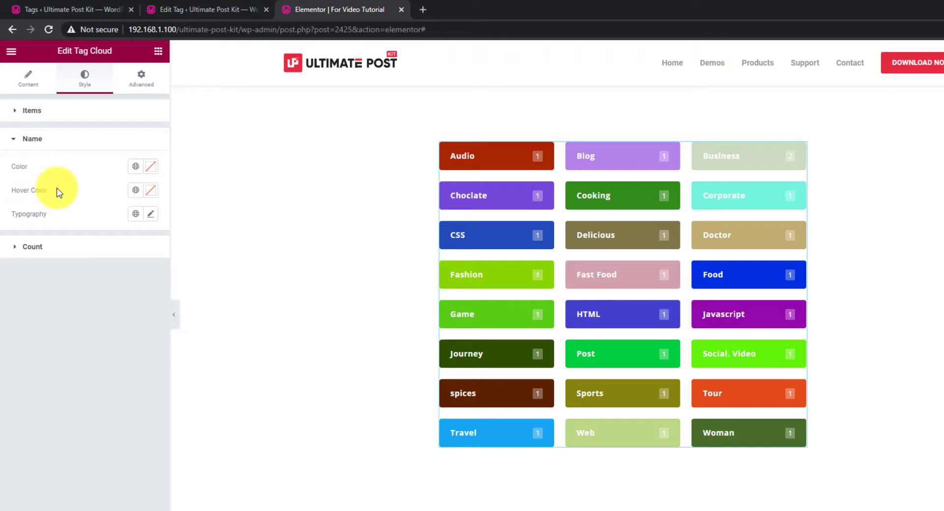
{"action": "left_click", "coordinate": [150, 169]}
{"action": "mouse_move", "coordinate": [84, 256]}
{"action": "left_mouse_down"}
{"action": "mouse_move", "coordinate": [15, 312]}
{"action": "mouse_move", "coordinate": [65, 270]}
{"action": "mouse_move", "coordinate": [46, 230]}
{"action": "mouse_move", "coordinate": [14, 202]}
{"action": "left_mouse_up"}
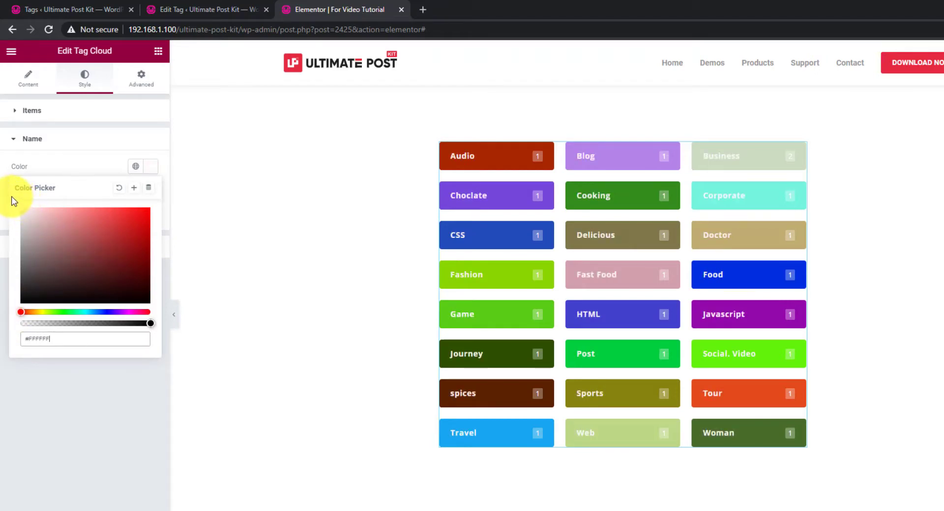
{"action": "left_click", "coordinate": [73, 171]}
Pick a colour for the post count numbers under Style > Count, ending on white.
{"action": "left_click", "coordinate": [62, 254]}
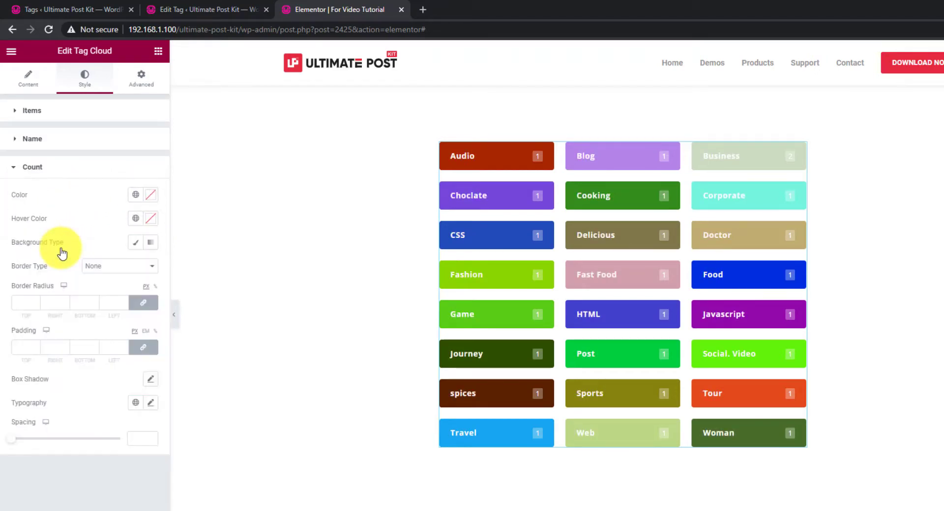
{"action": "left_click", "coordinate": [150, 195]}
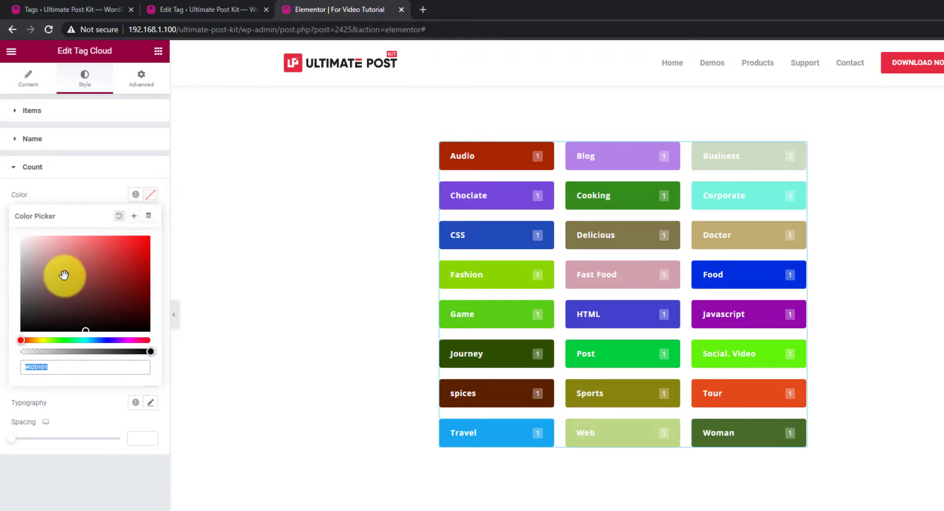
{"action": "left_click_drag", "start_coordinate": [65, 275], "coordinate": [6, 224]}
{"action": "left_click", "coordinate": [76, 197]}
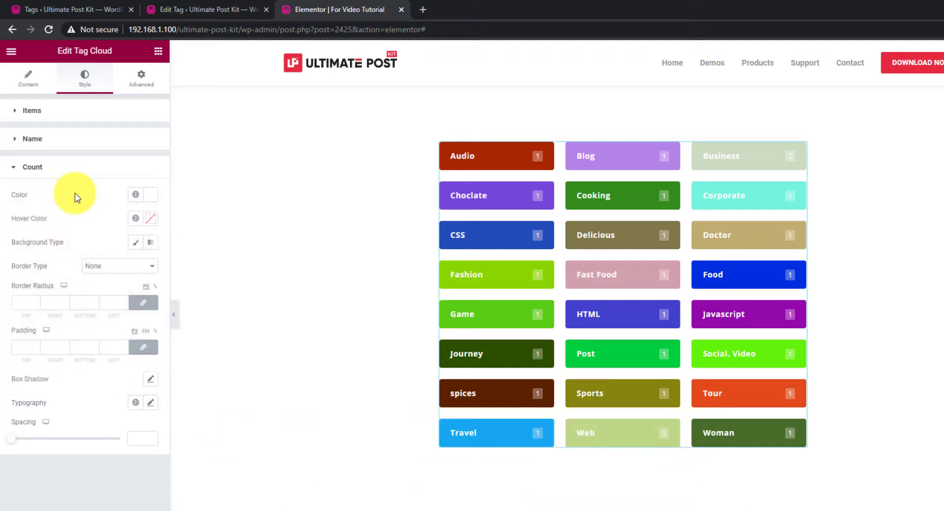
Hide the editor sidebar so the three-column tag grid fills the page width.
{"action": "left_click", "coordinate": [175, 315]}
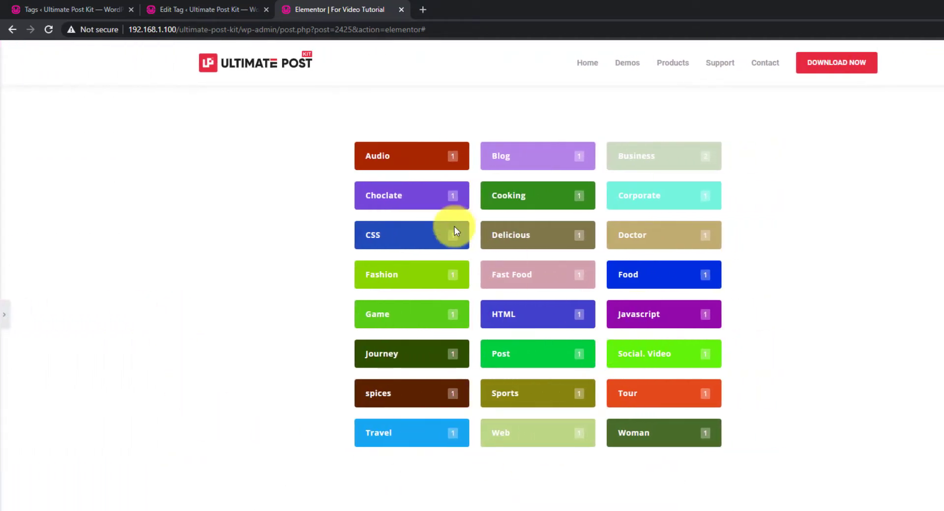